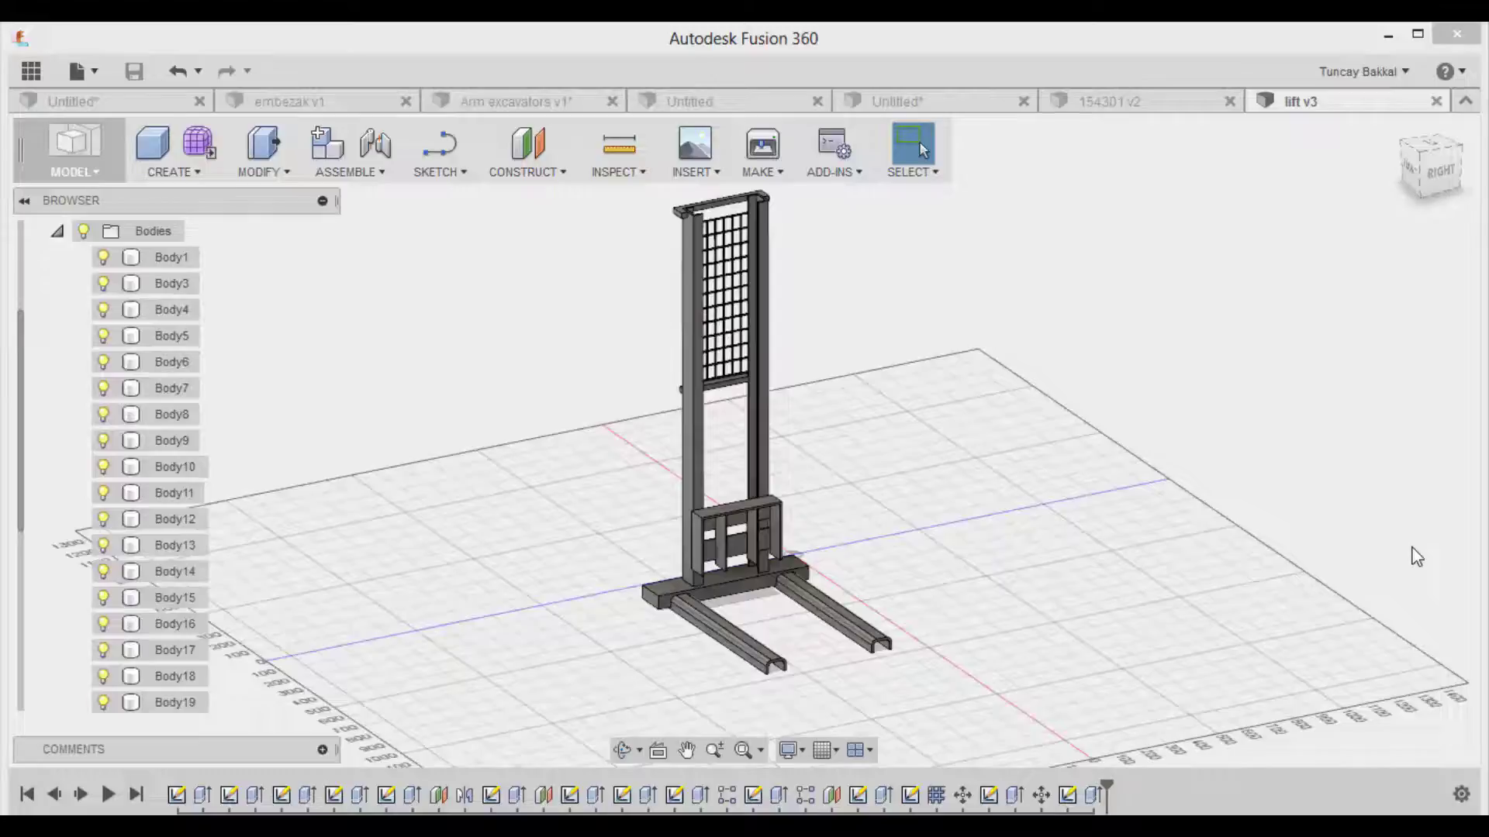
Step: Focus Fusion 360 and open the account menu at the top right
{"action": "left_click", "coordinate": [1175, 553]}
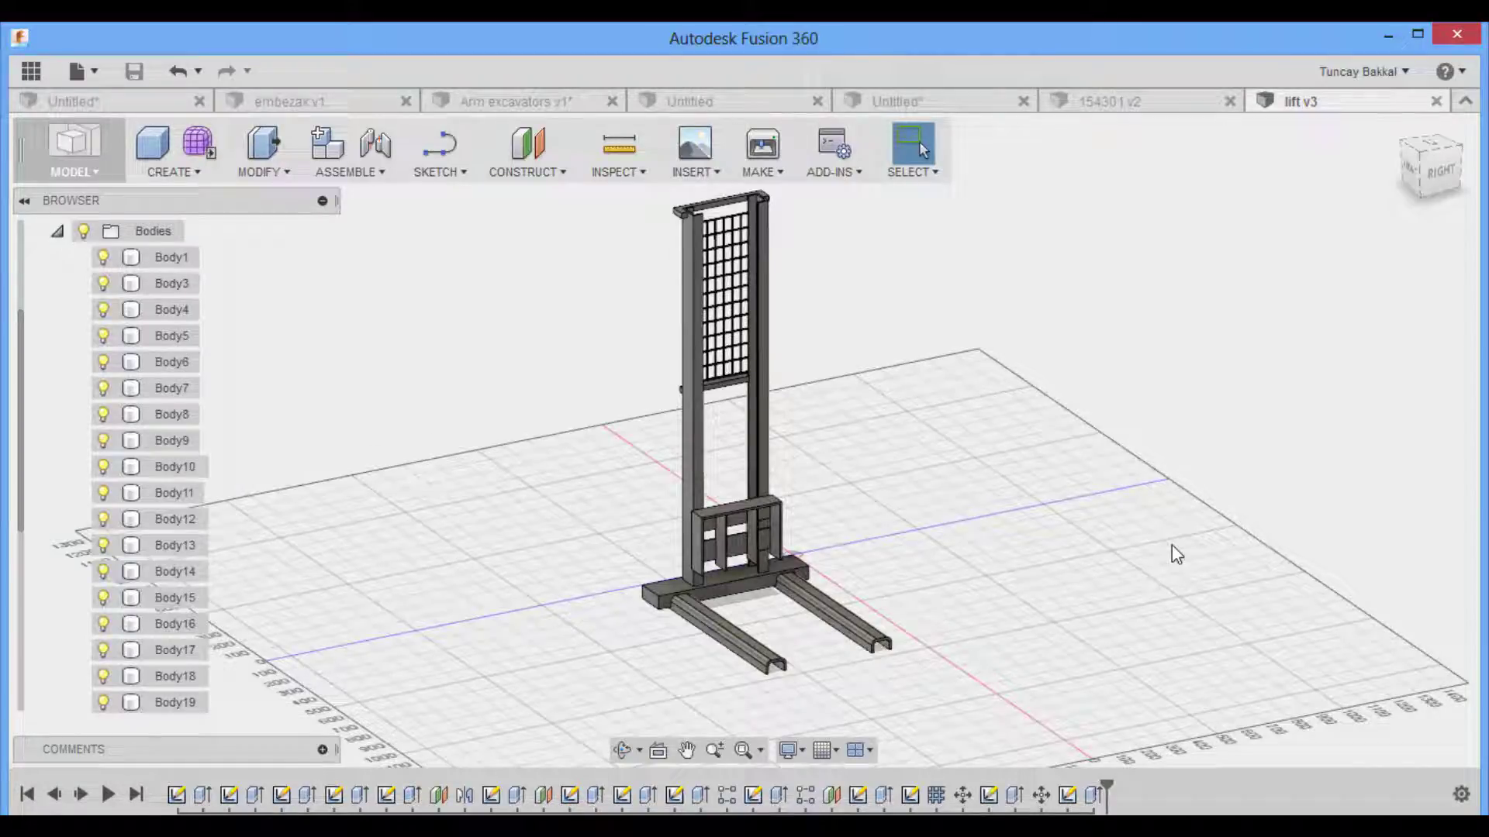
{"action": "left_click", "coordinate": [1369, 71]}
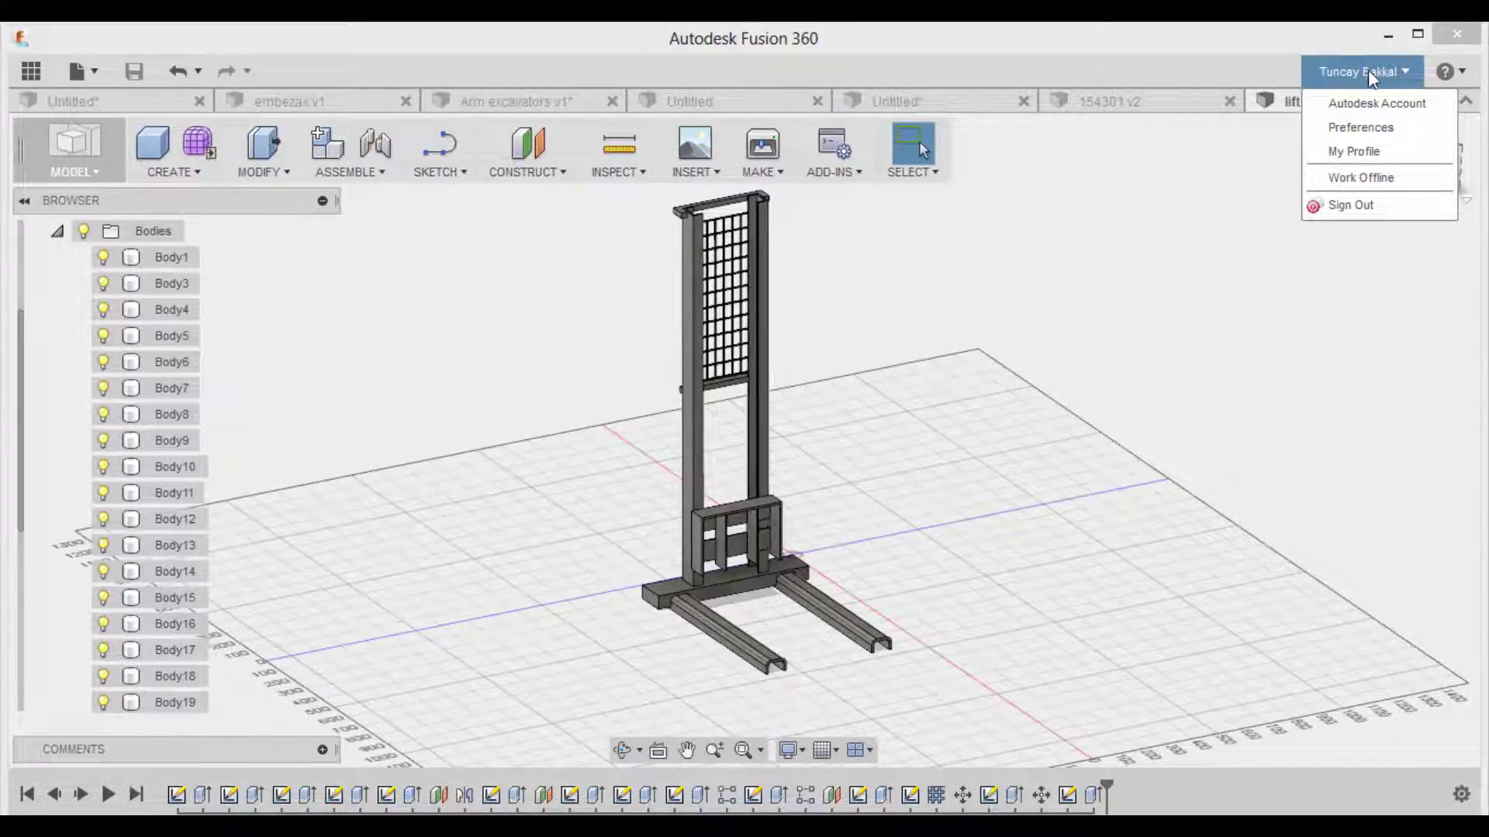
Step: Open Preferences from the account menu to show the General UI settings
{"action": "left_click", "coordinate": [1361, 127]}
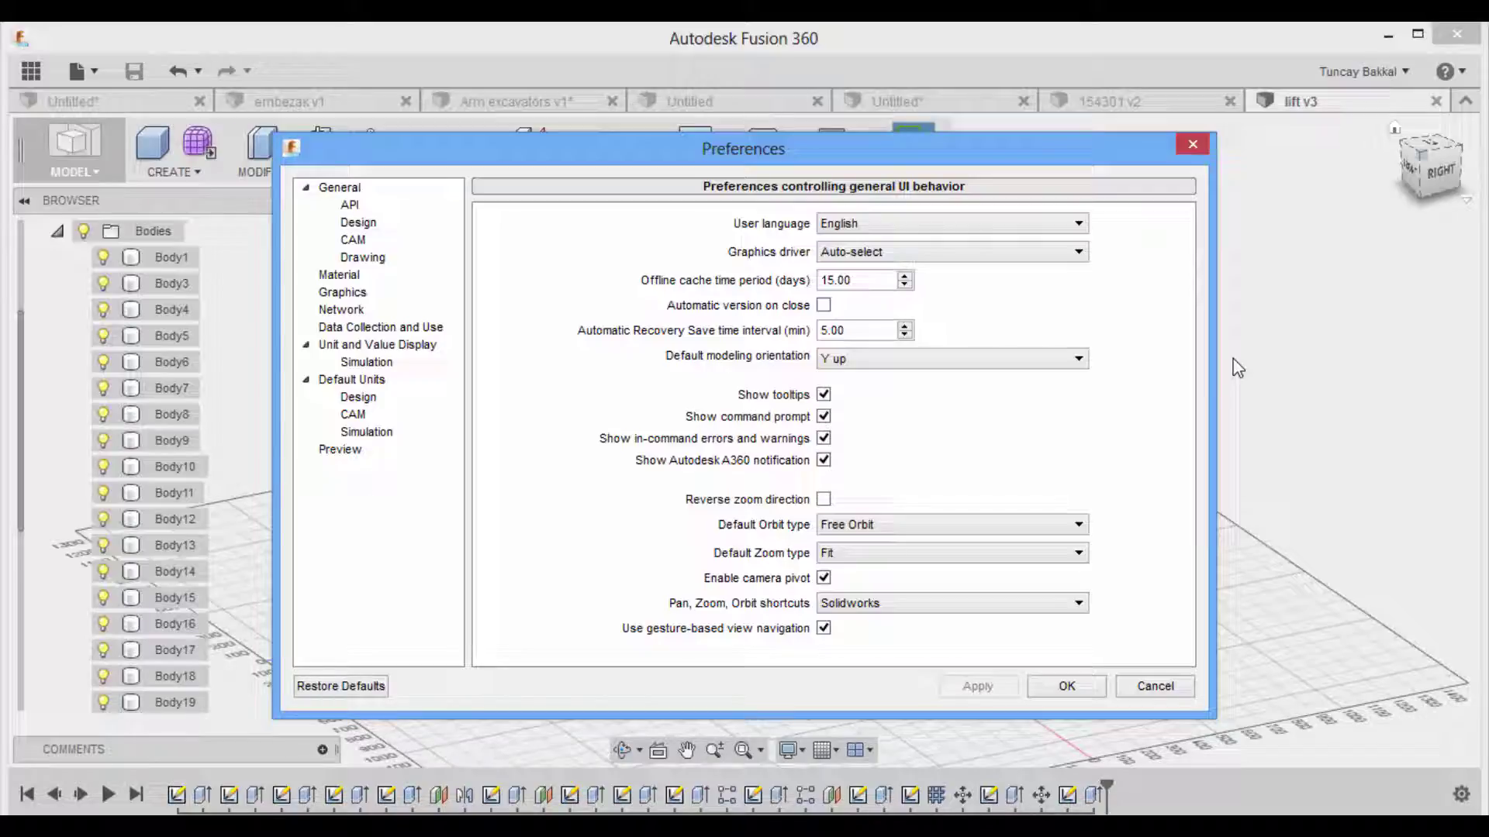
{"action": "left_click", "coordinate": [358, 189]}
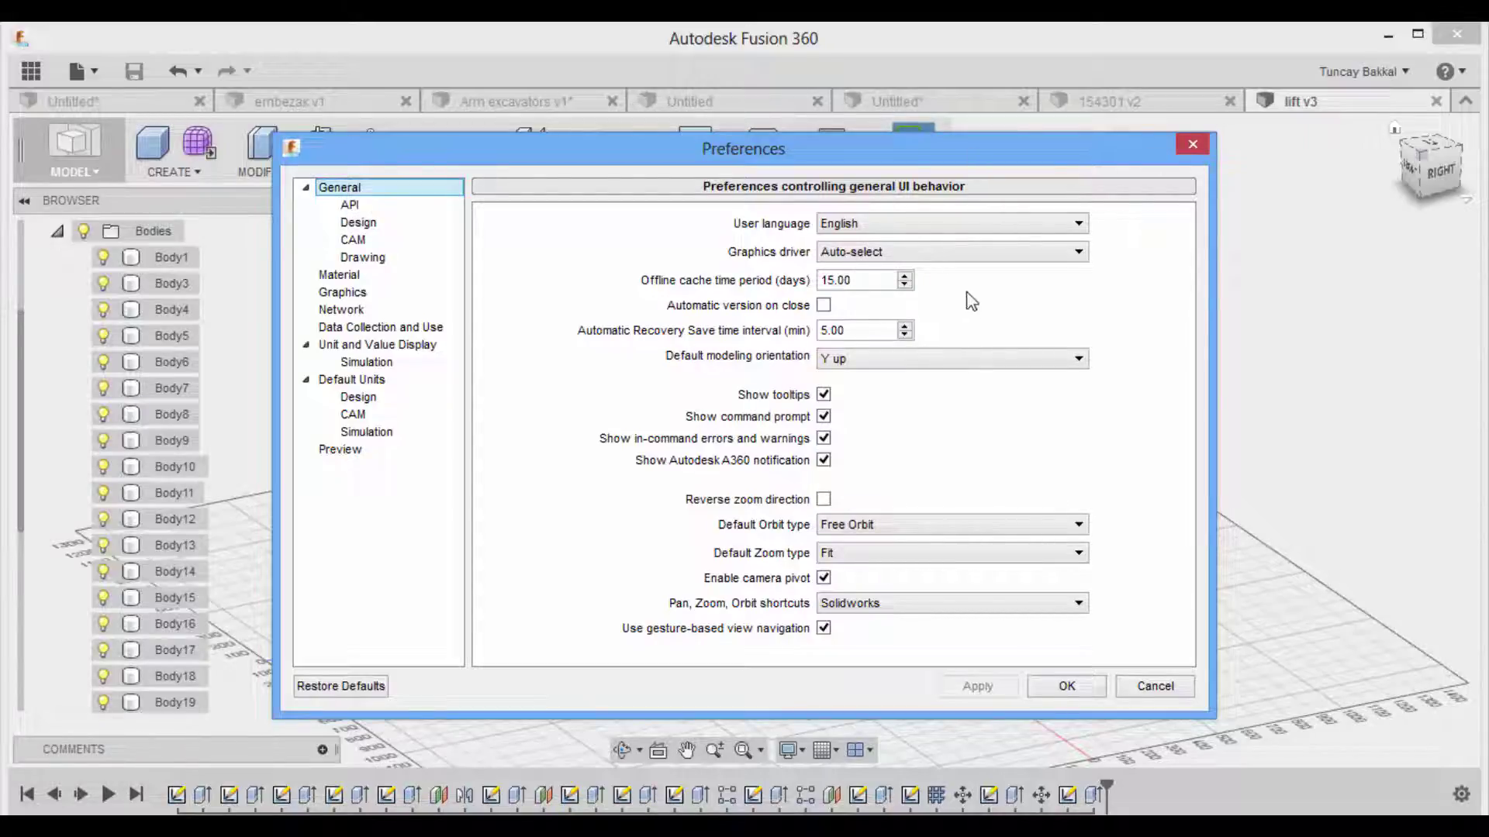
{"action": "left_click", "coordinate": [928, 225]}
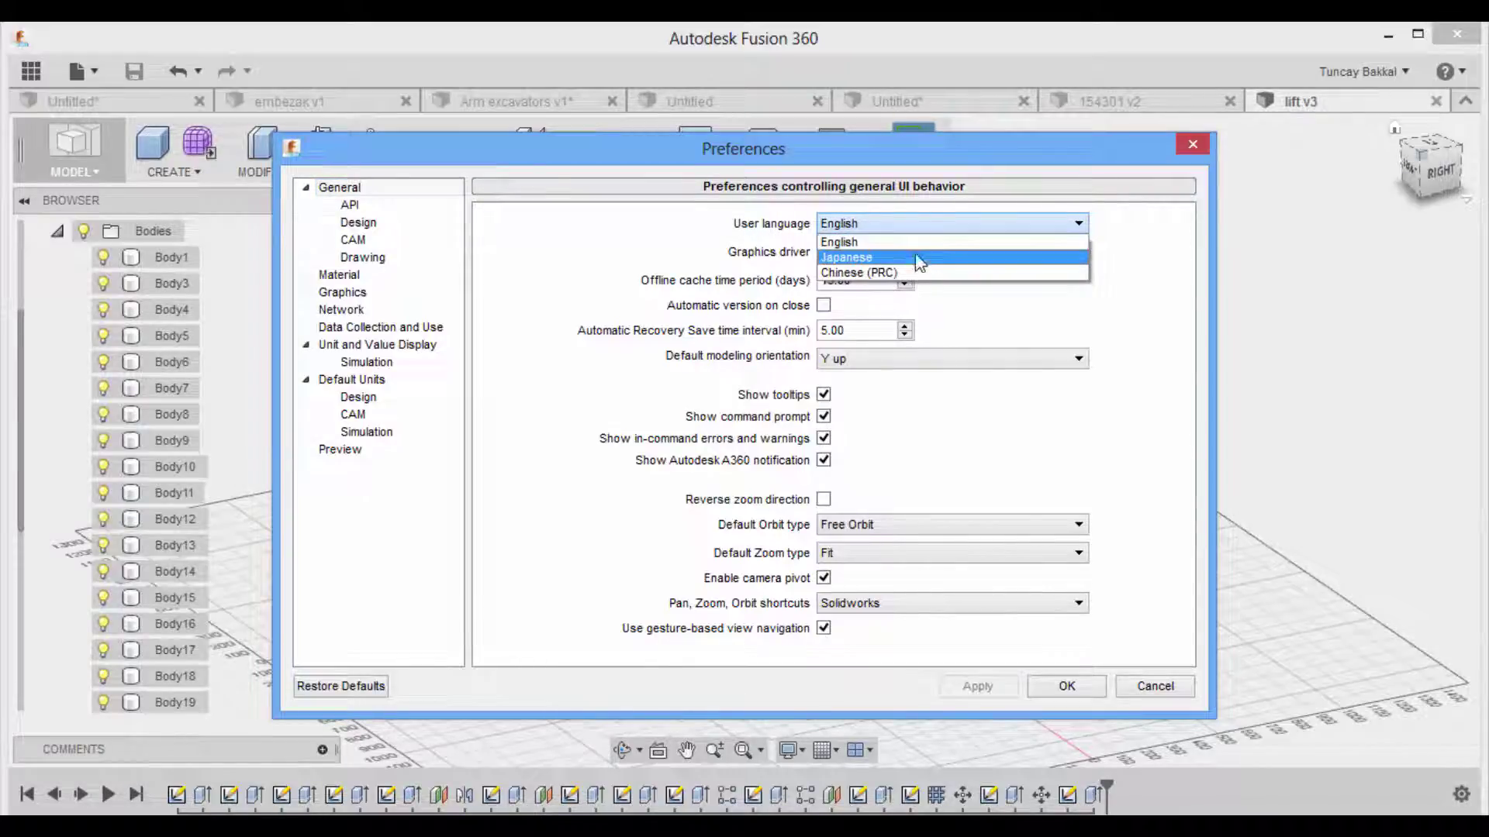
{"action": "left_click", "coordinate": [1118, 278]}
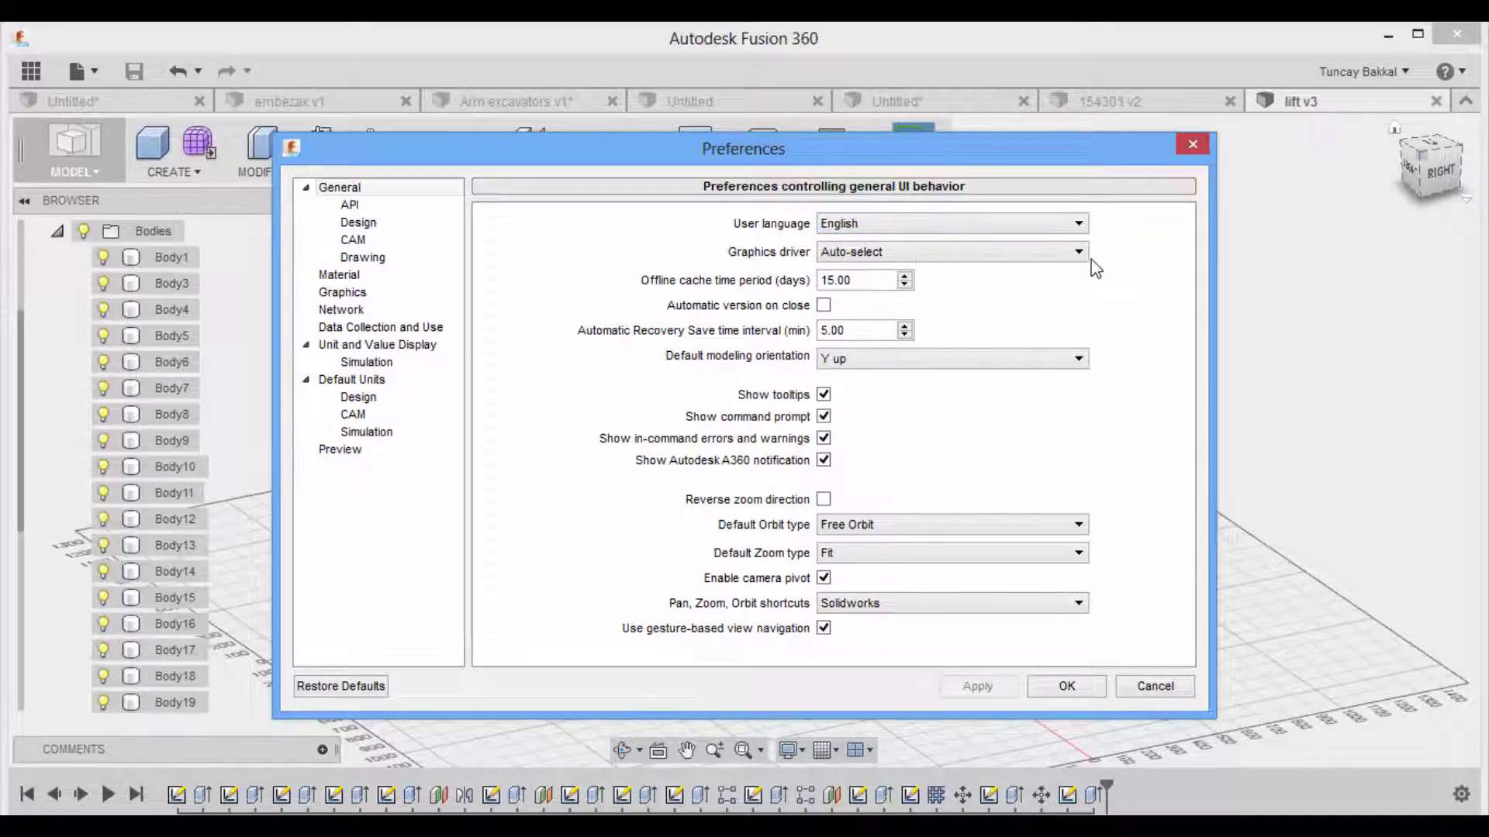
{"action": "left_click", "coordinate": [965, 252]}
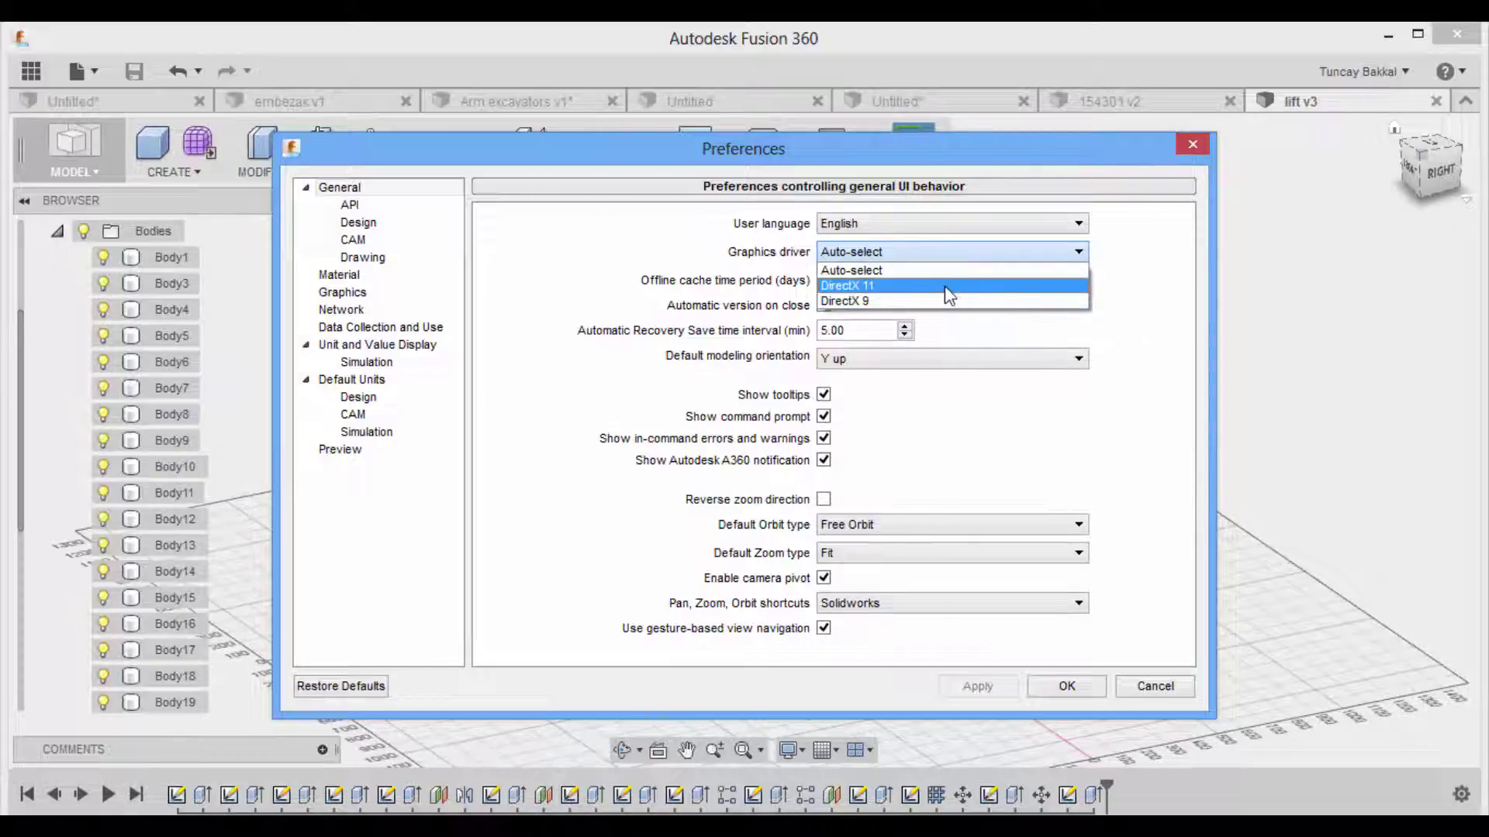
{"action": "left_click", "coordinate": [1124, 281]}
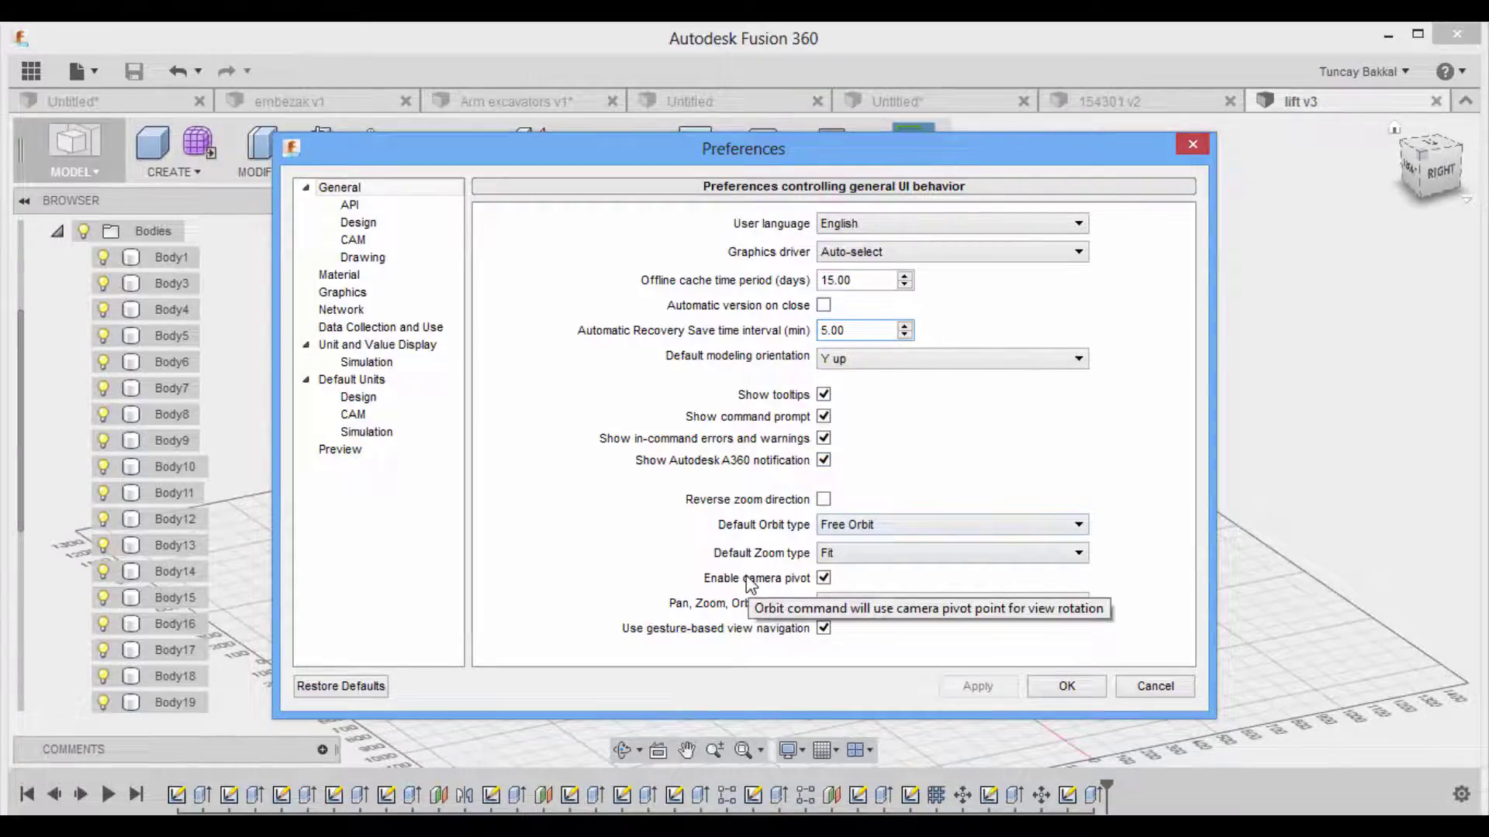
{"action": "mouse_move", "coordinate": [763, 525]}
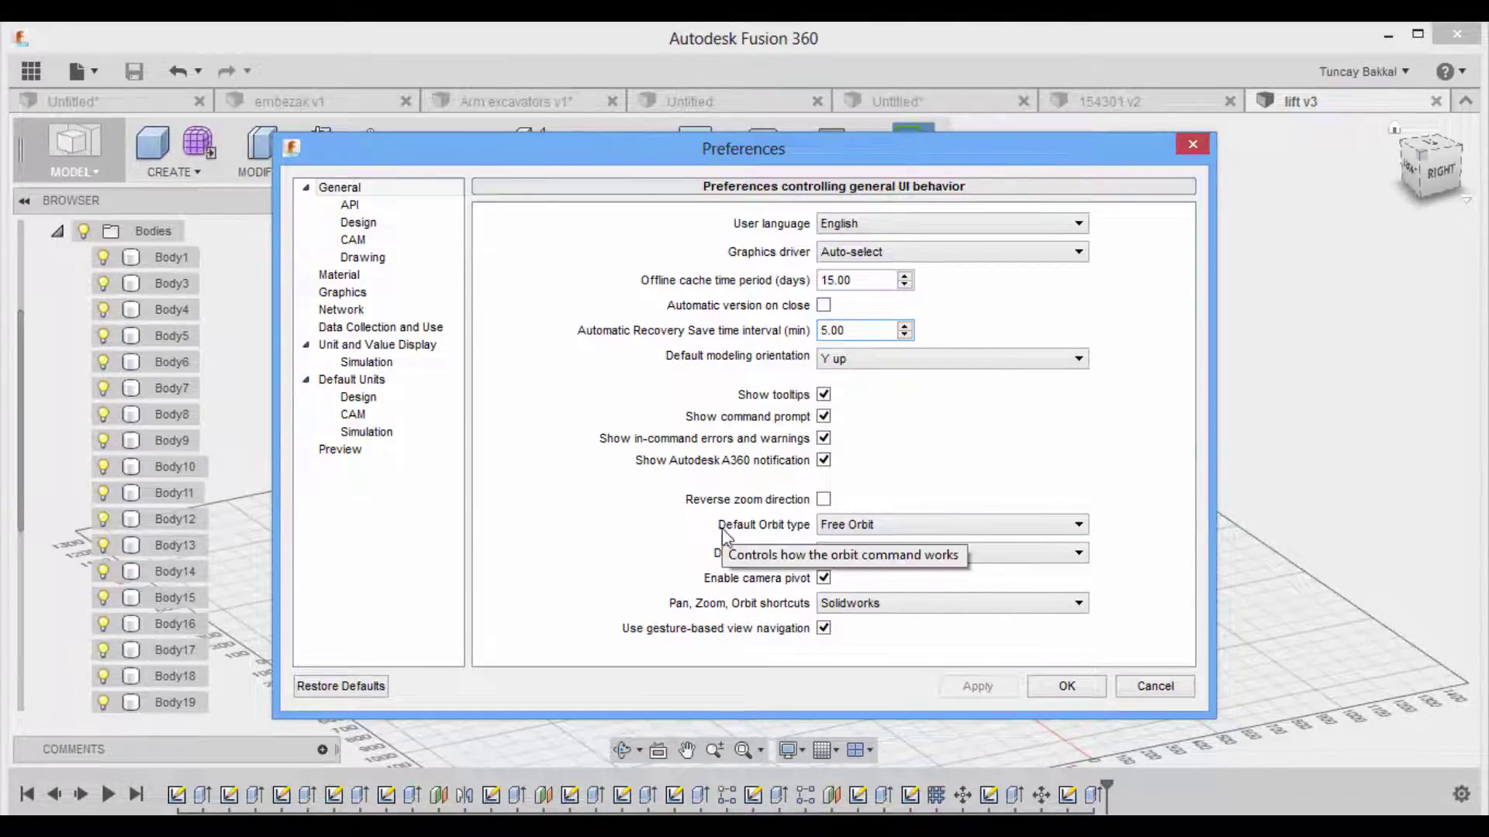
{"action": "left_click", "coordinate": [871, 530]}
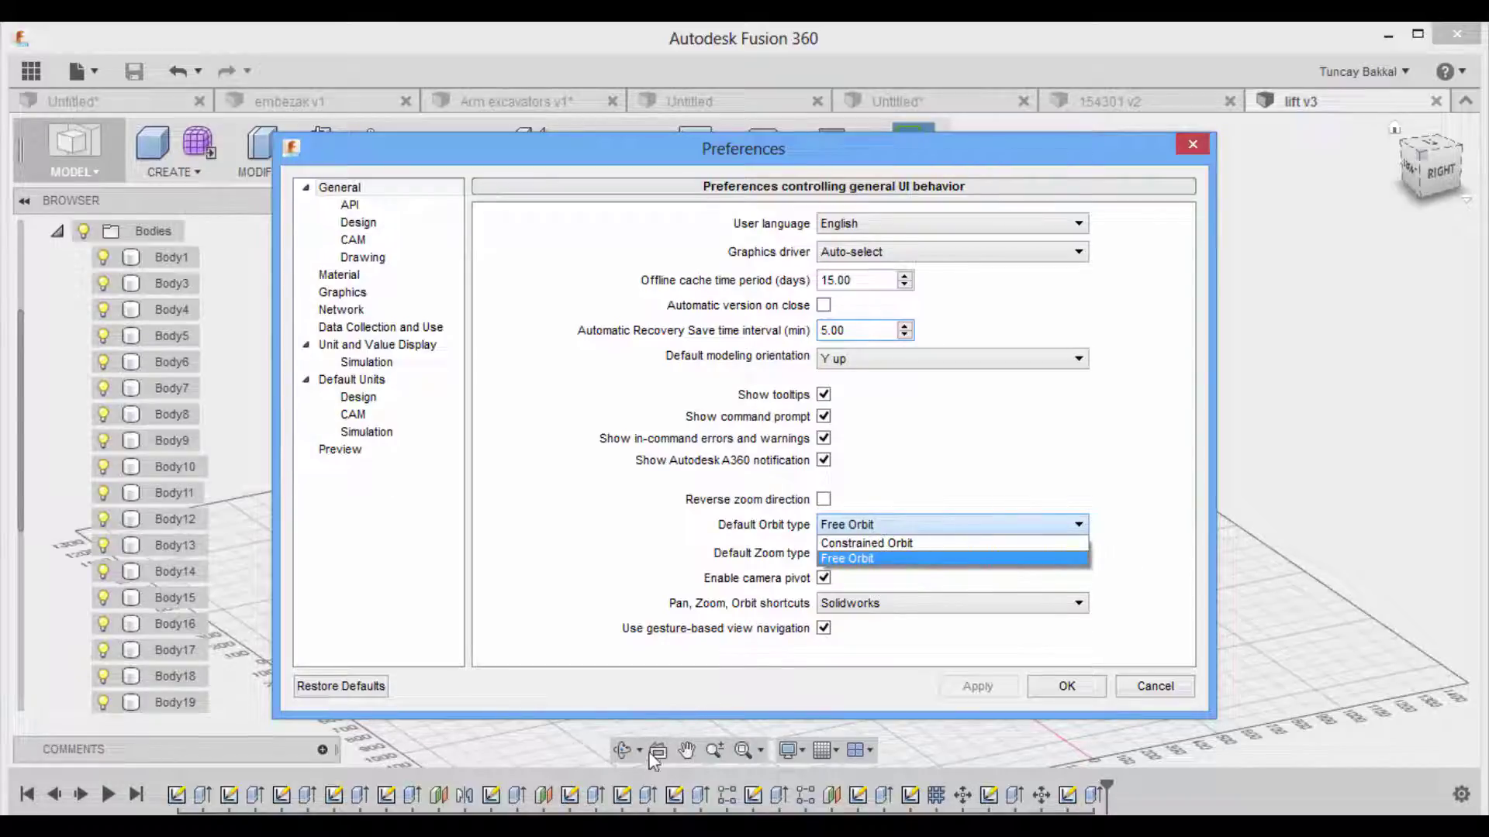
{"action": "left_click", "coordinate": [1102, 491]}
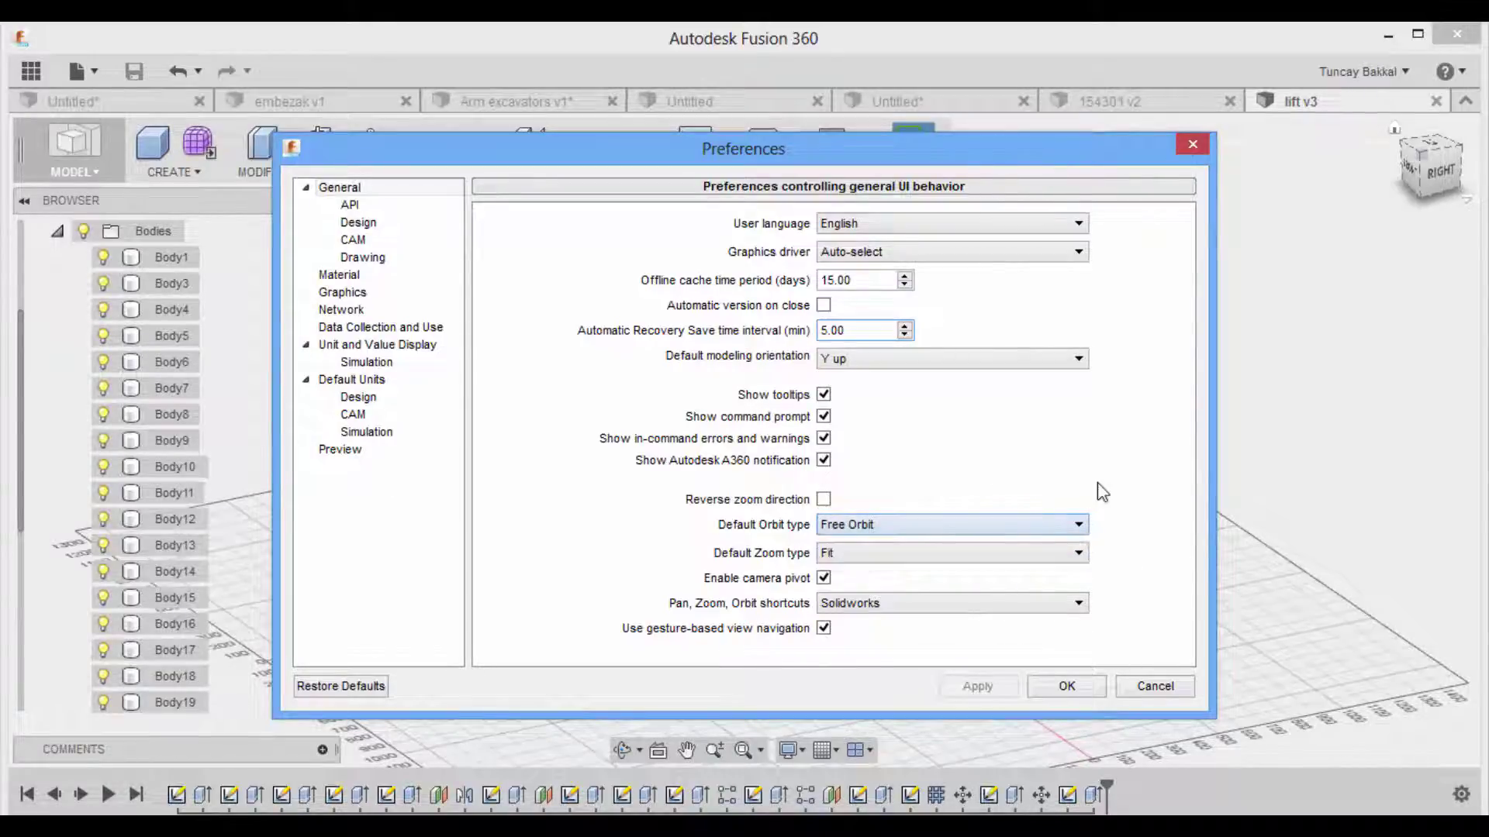
{"action": "left_click", "coordinate": [1056, 526]}
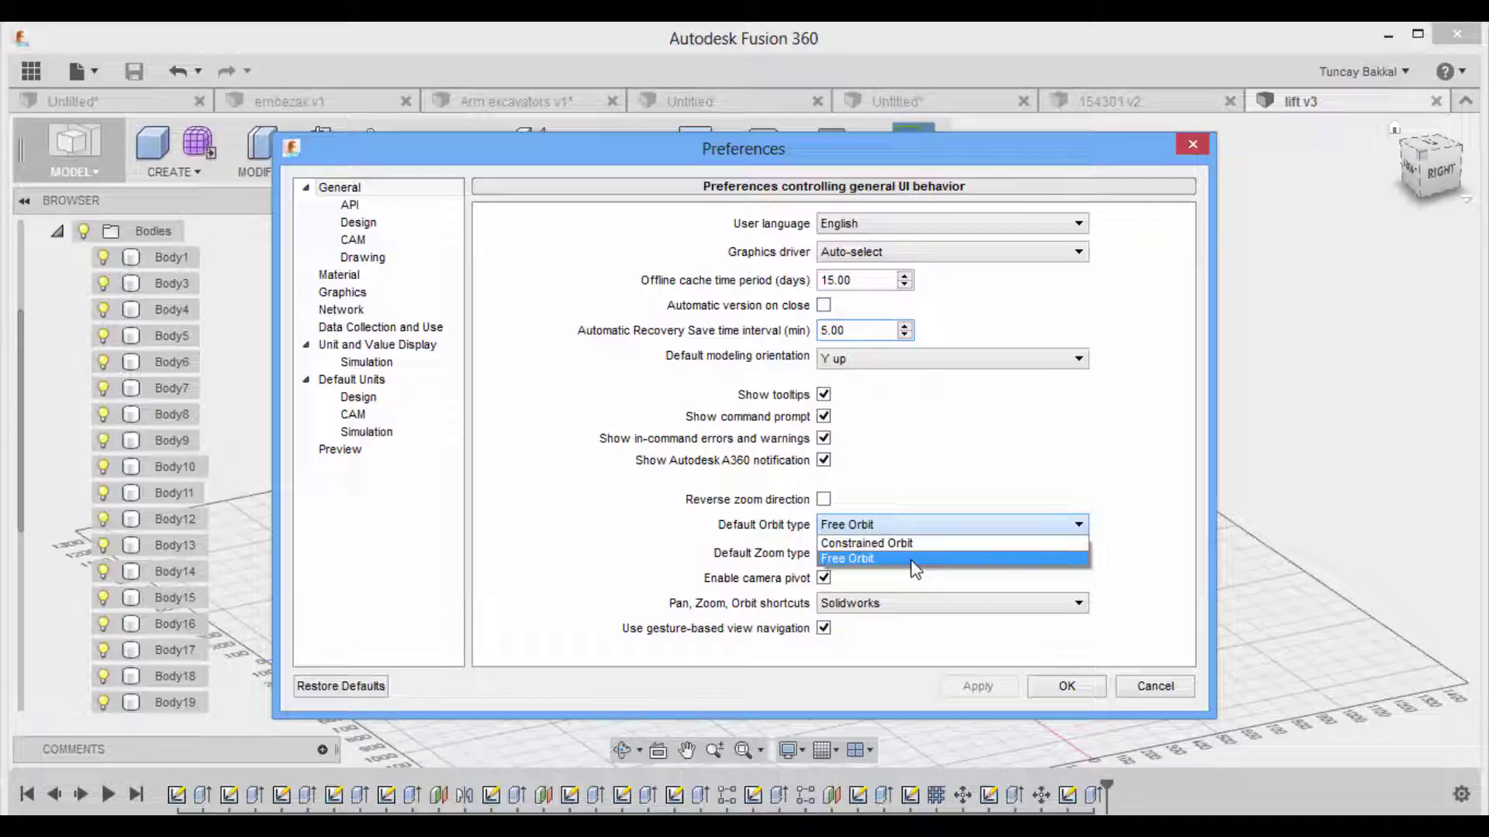
{"action": "left_click", "coordinate": [915, 560]}
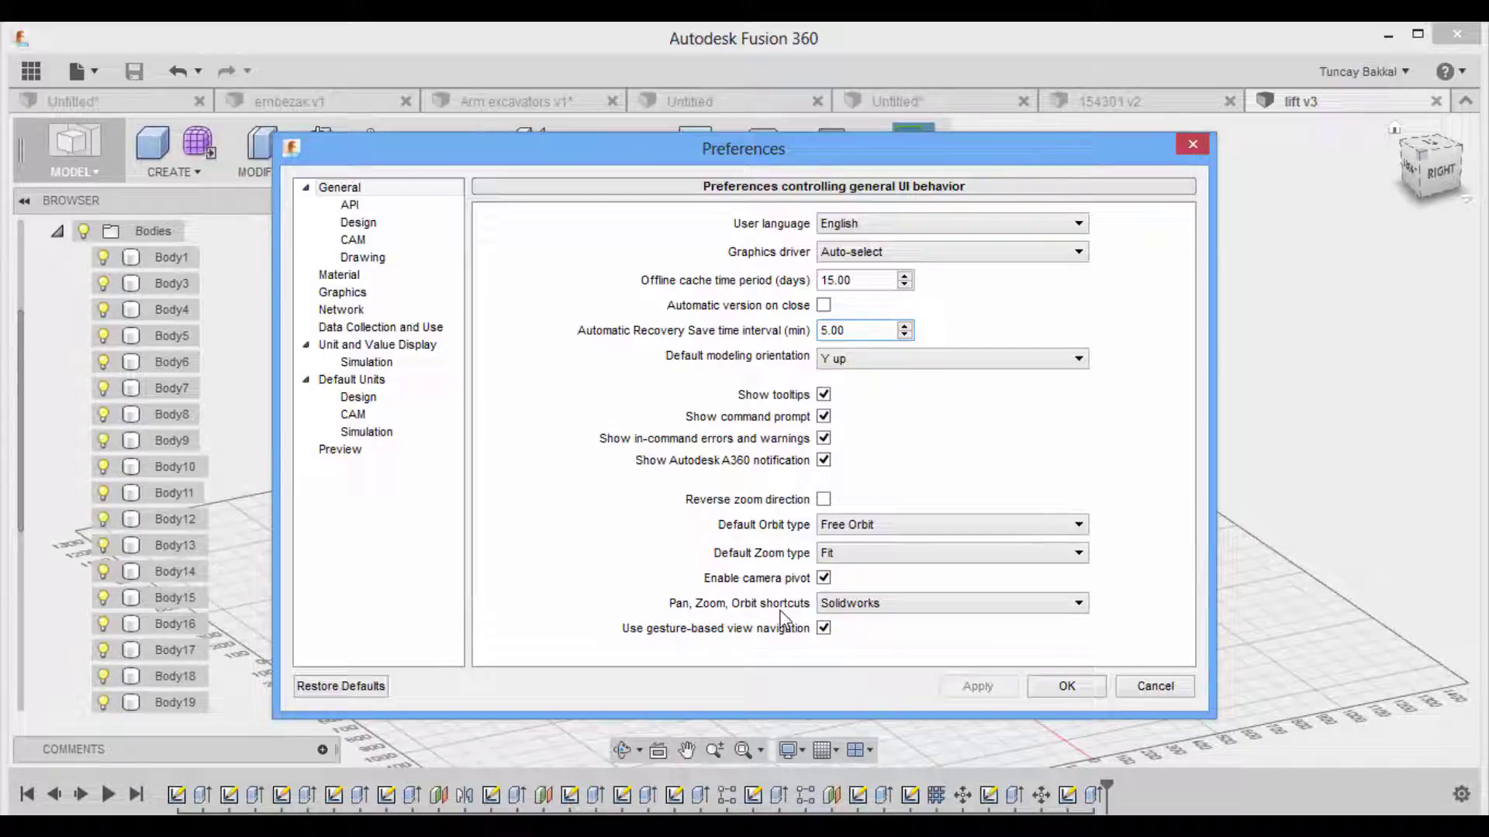
{"action": "left_click", "coordinate": [941, 607]}
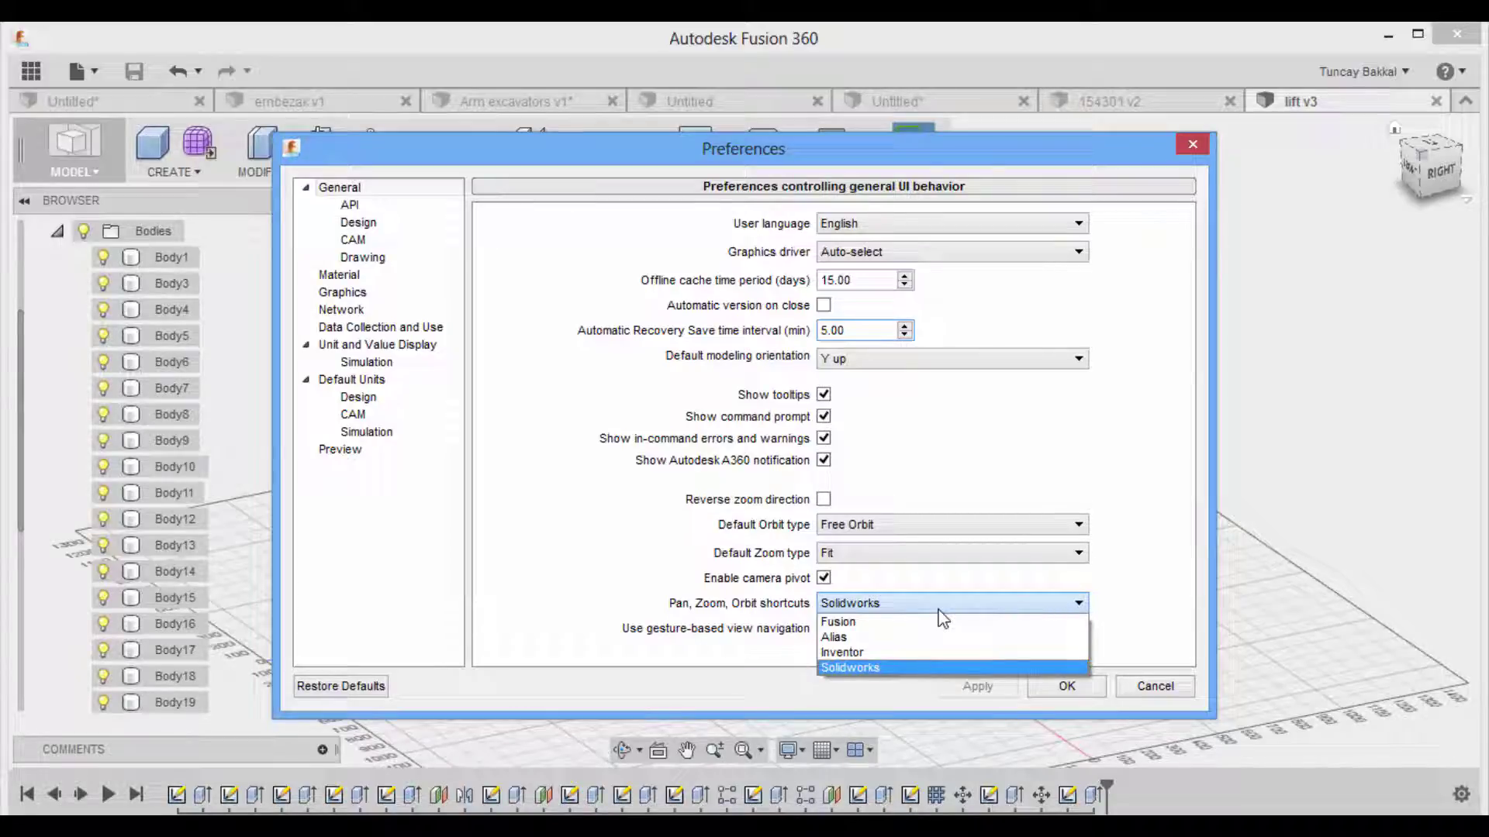
{"action": "key", "text": "Up"}
{"action": "key", "text": "Up"}
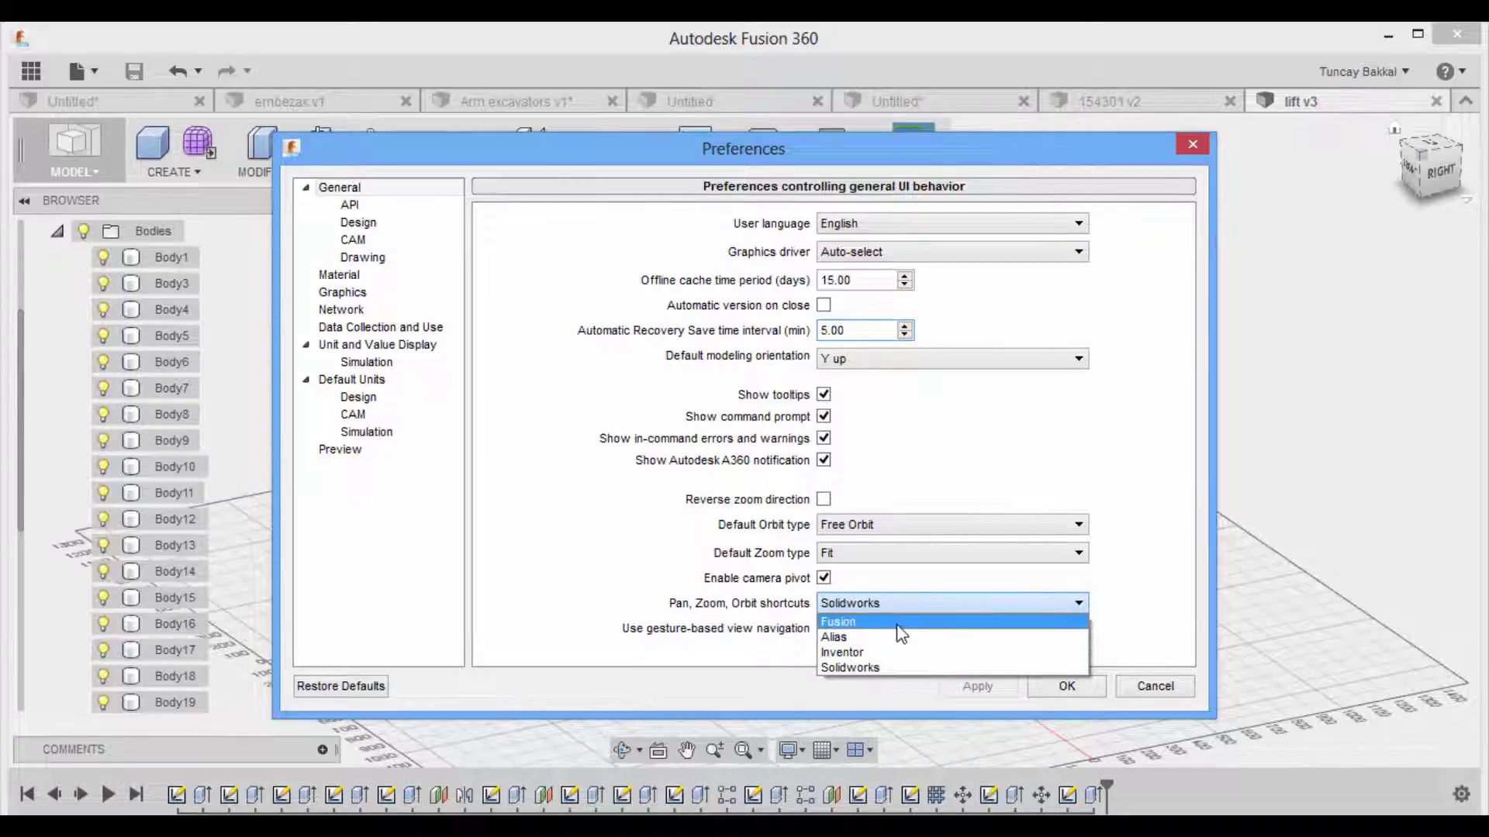
{"action": "left_click", "coordinate": [692, 635]}
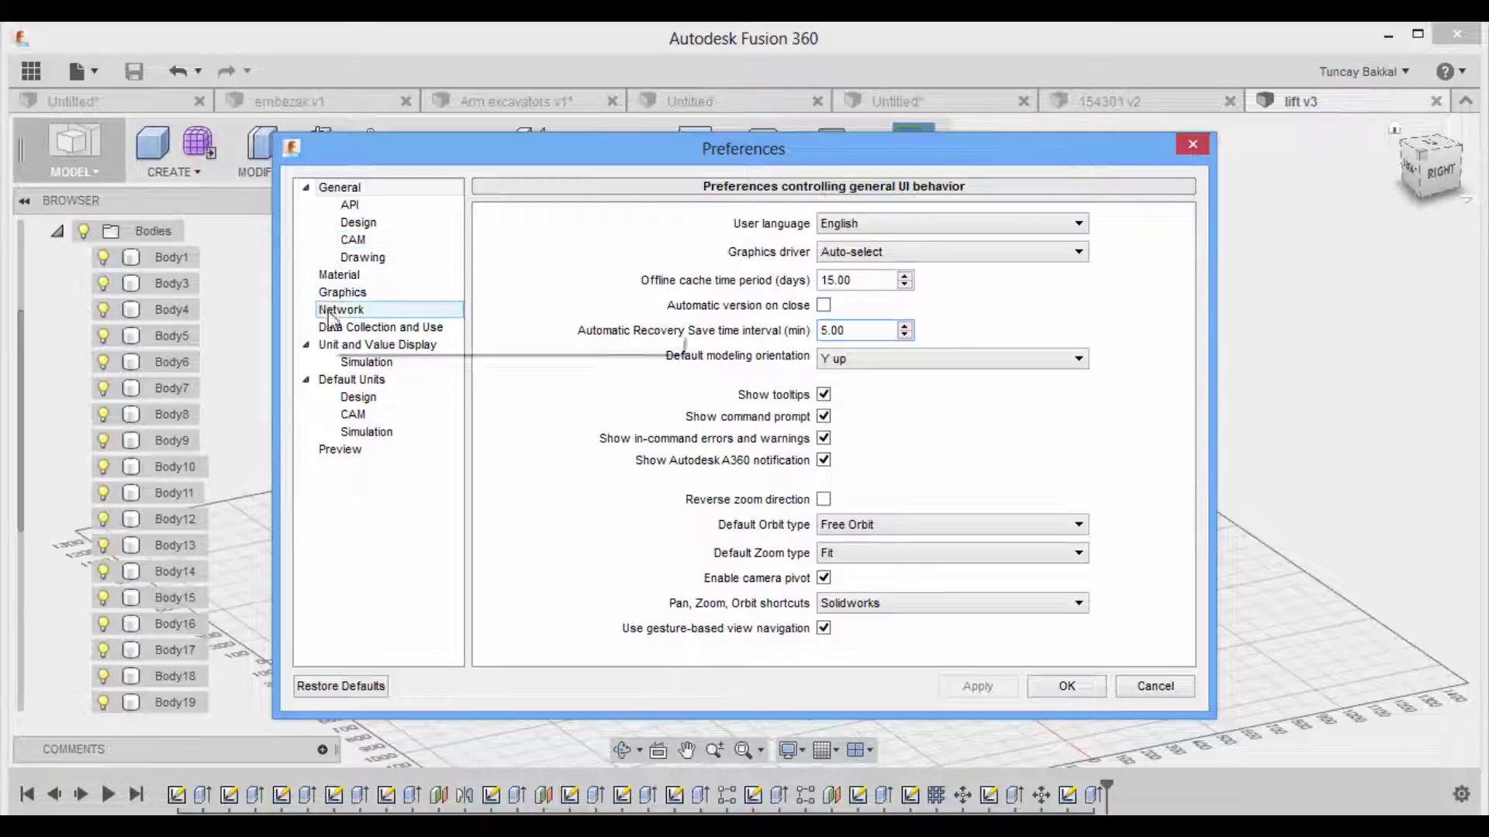
Step: Show Unit and Value Display, reviewing General precision 0.123 and Angular precision 0.1 unchanged
{"action": "left_click", "coordinate": [380, 345]}
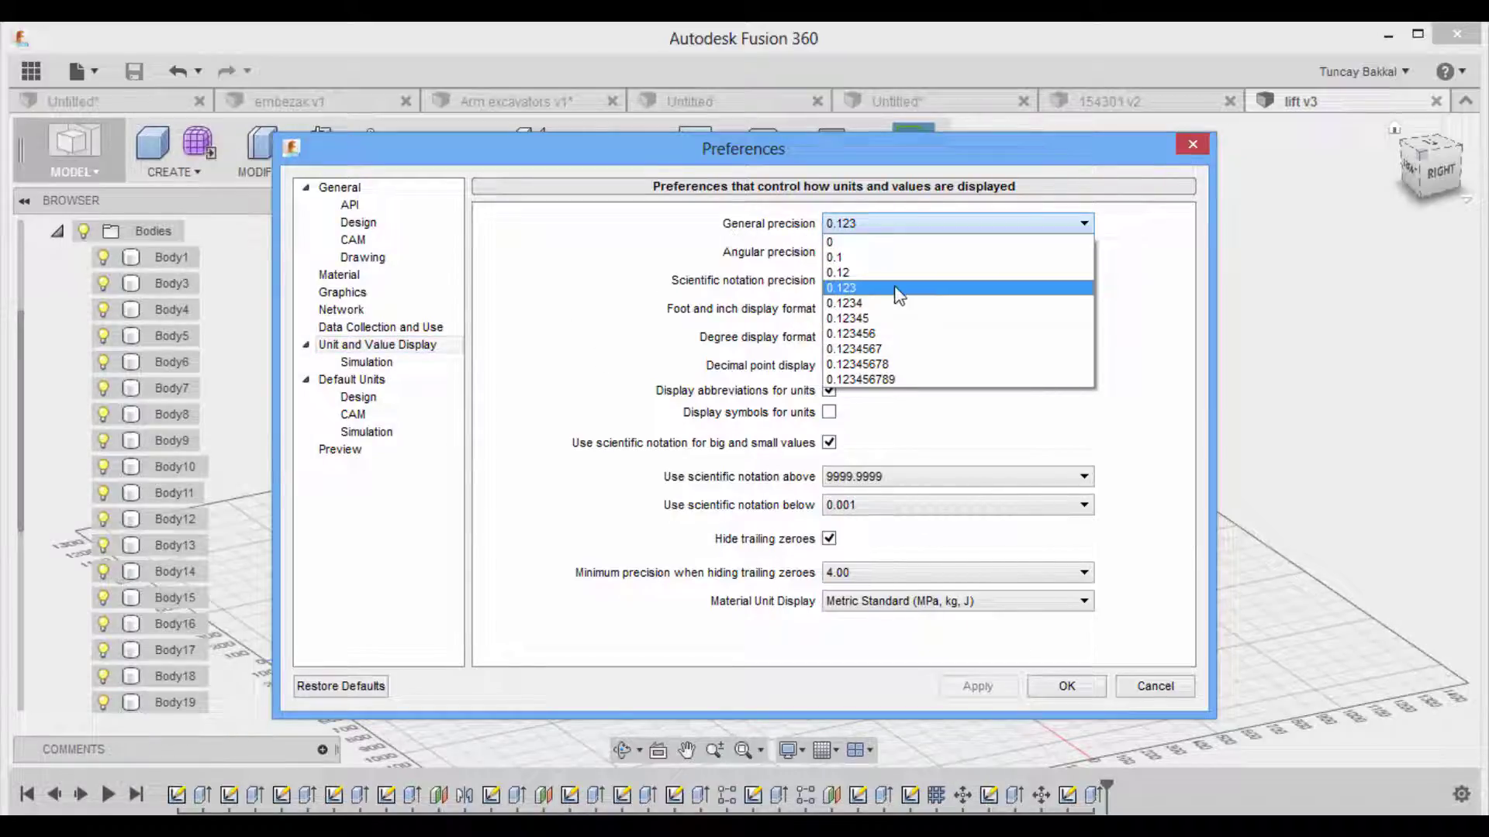
{"action": "left_click", "coordinate": [946, 288]}
{"action": "left_click", "coordinate": [939, 252]}
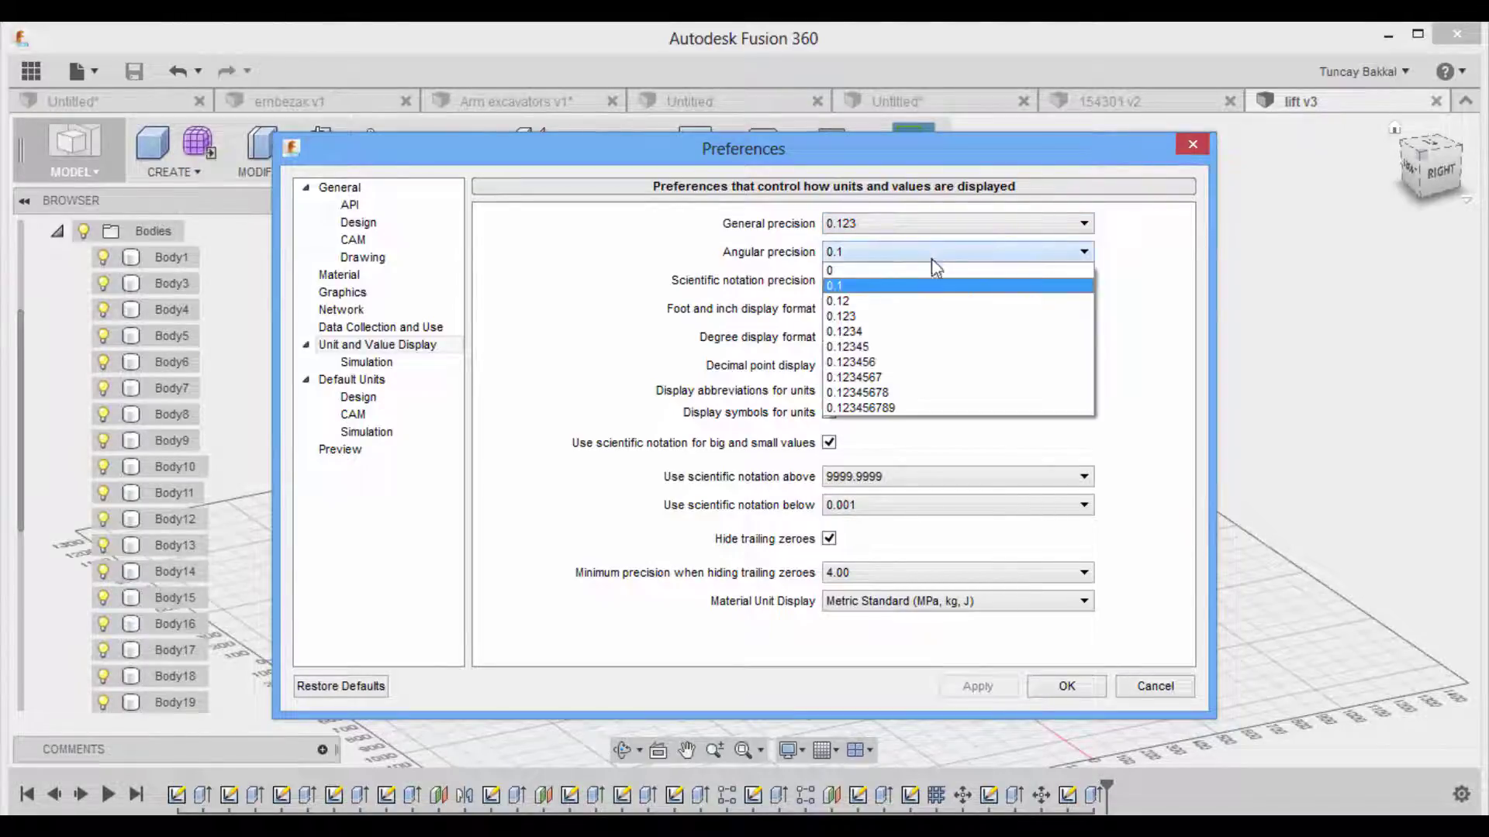
{"action": "left_click", "coordinate": [1115, 282]}
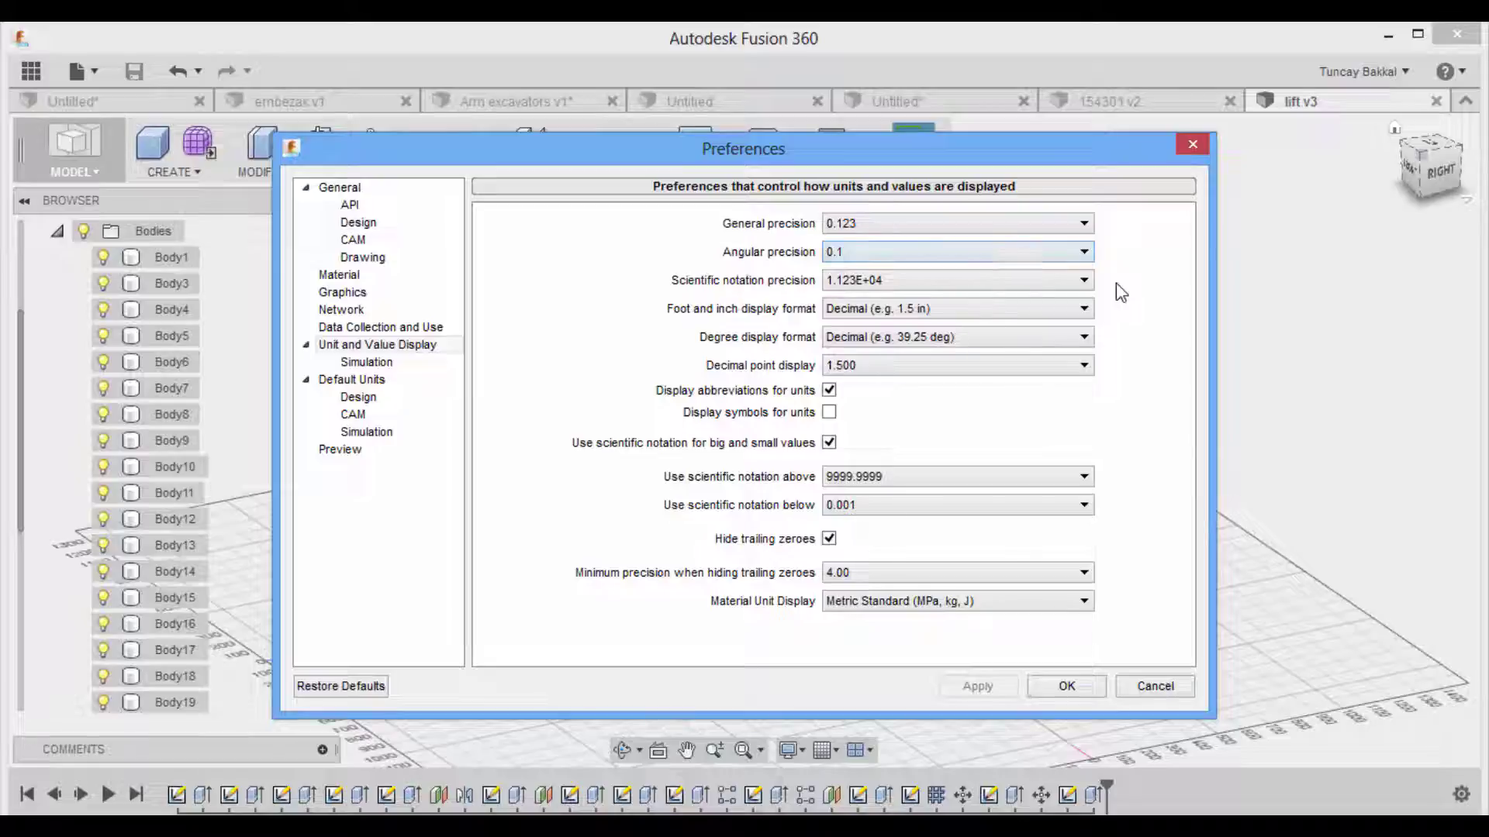
Step: Review Scientific notation precision 1.123E+04 and foot-and-inch format Decimal, leaving both unchanged
{"action": "left_click", "coordinate": [915, 282]}
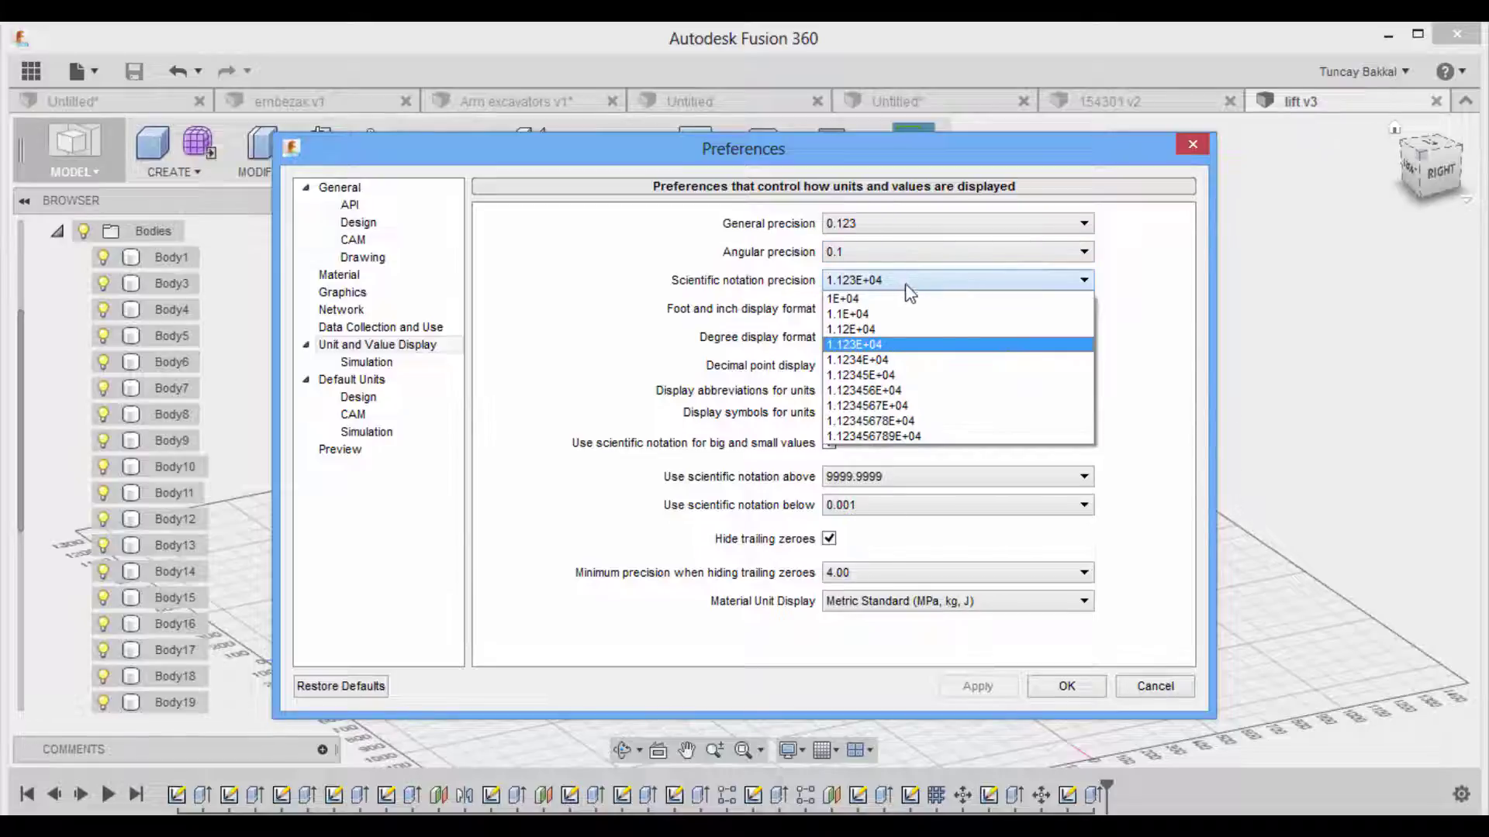
{"action": "left_click", "coordinate": [1133, 357]}
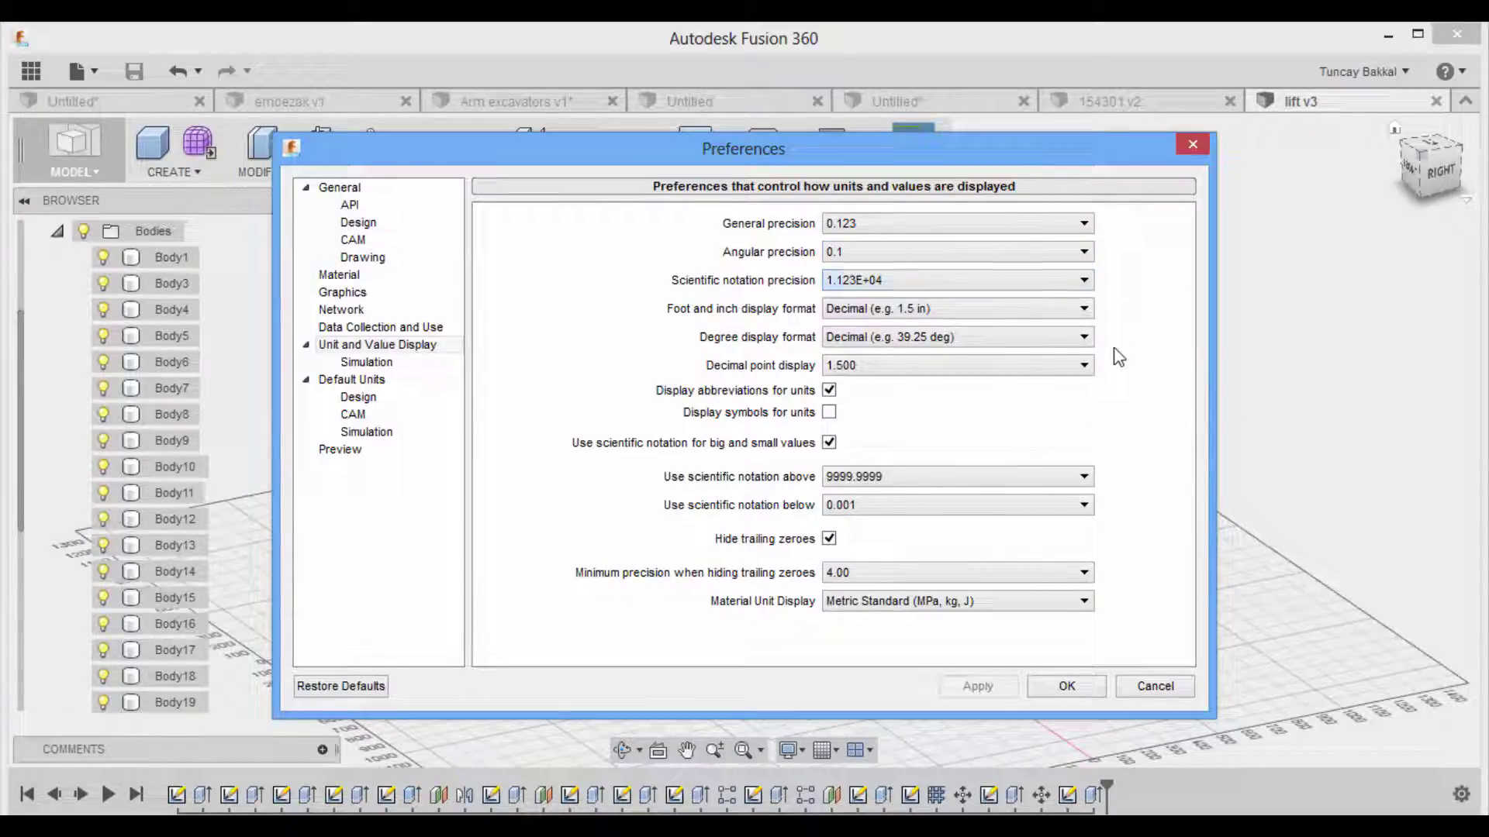
{"action": "left_click", "coordinate": [907, 310]}
{"action": "left_click", "coordinate": [1155, 326]}
Step: Browse Default Units for Design, CAM, then Simulation's Custom units (mm, kg, s, N, MPa)
{"action": "left_click", "coordinate": [378, 382]}
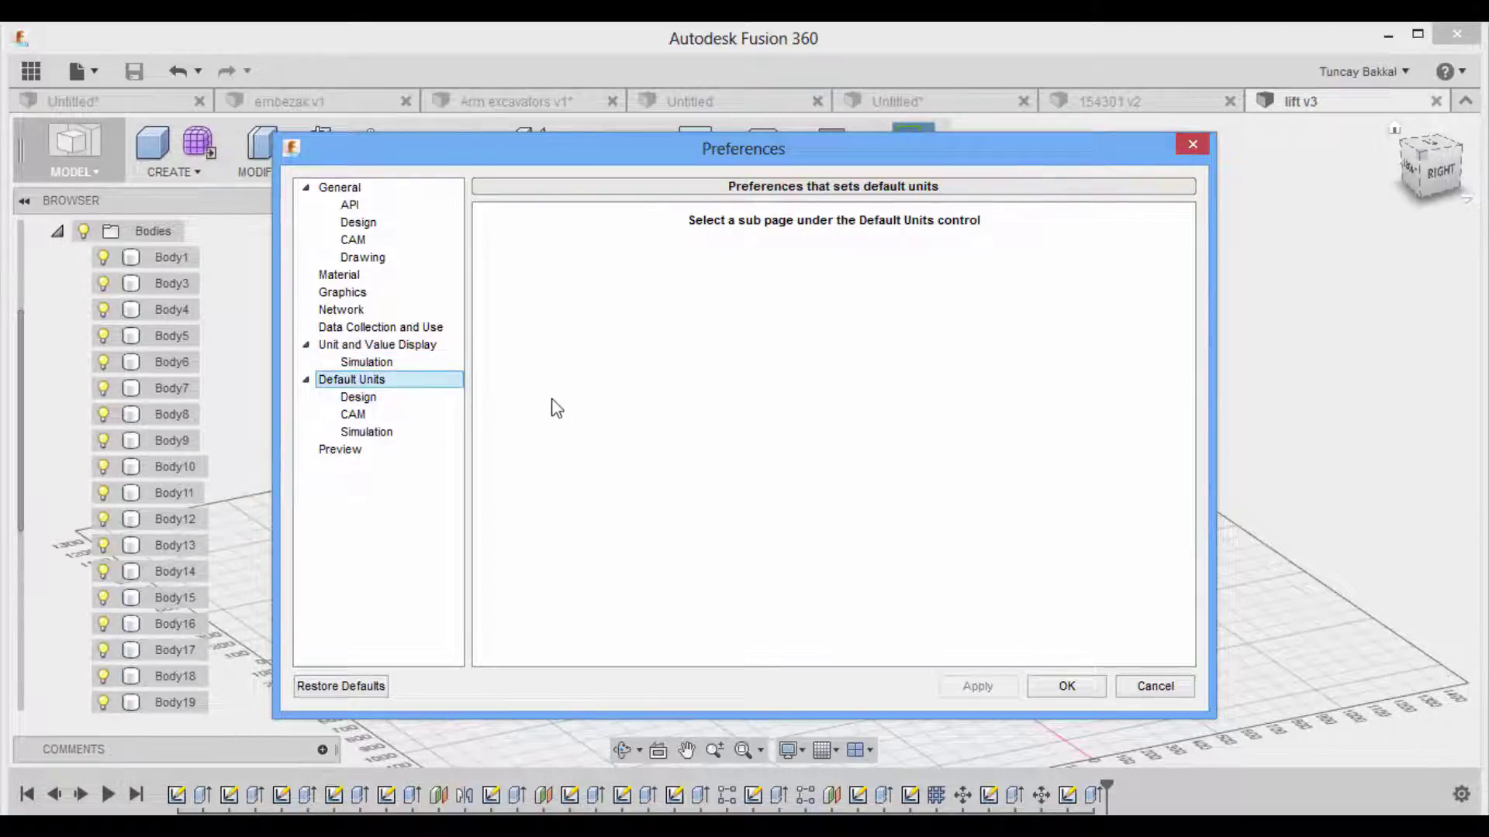
{"action": "left_click", "coordinate": [348, 398]}
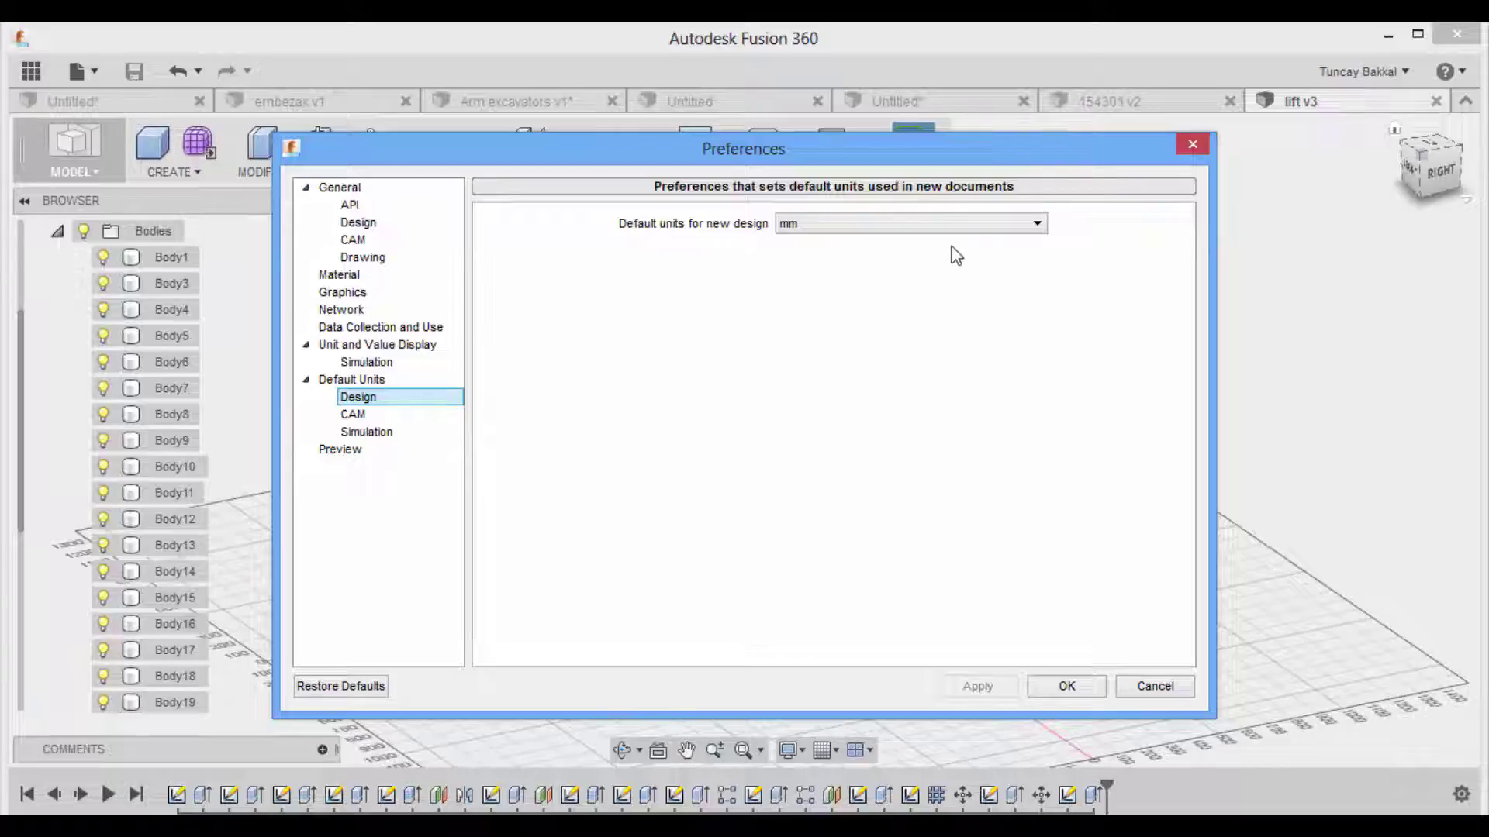
{"action": "left_click", "coordinate": [367, 417]}
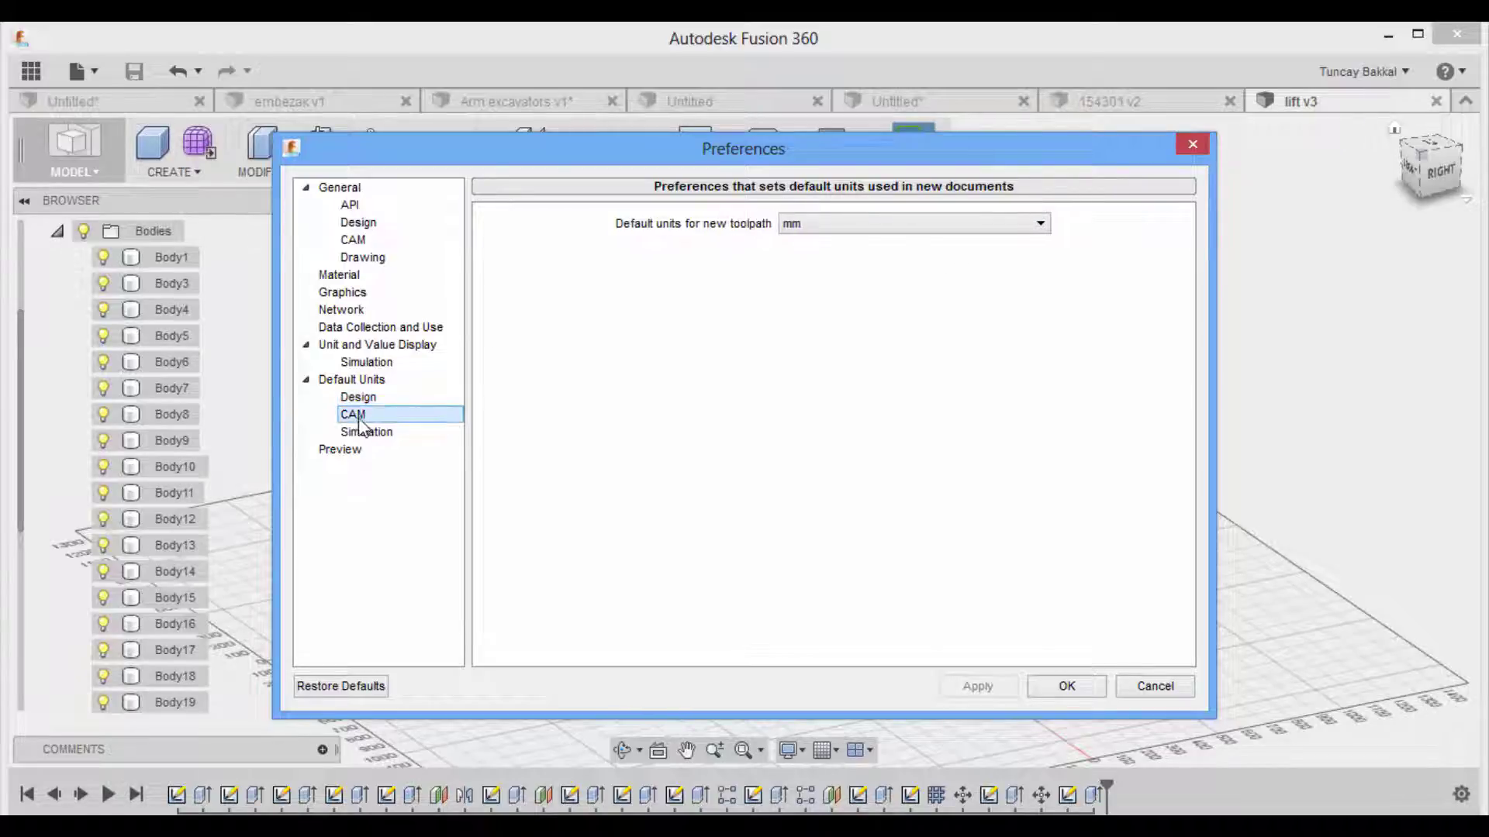
{"action": "left_click", "coordinate": [380, 433]}
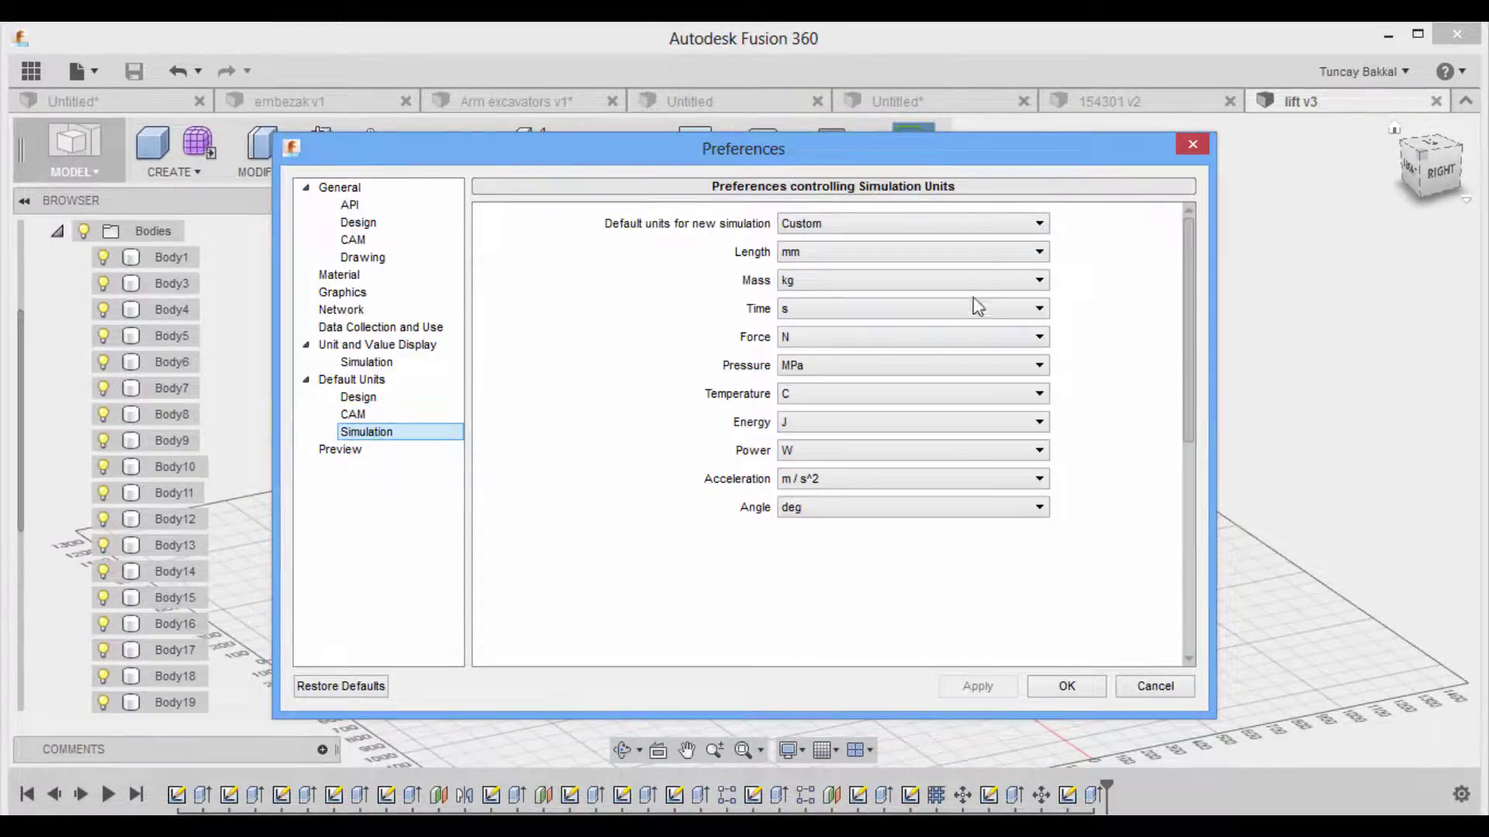